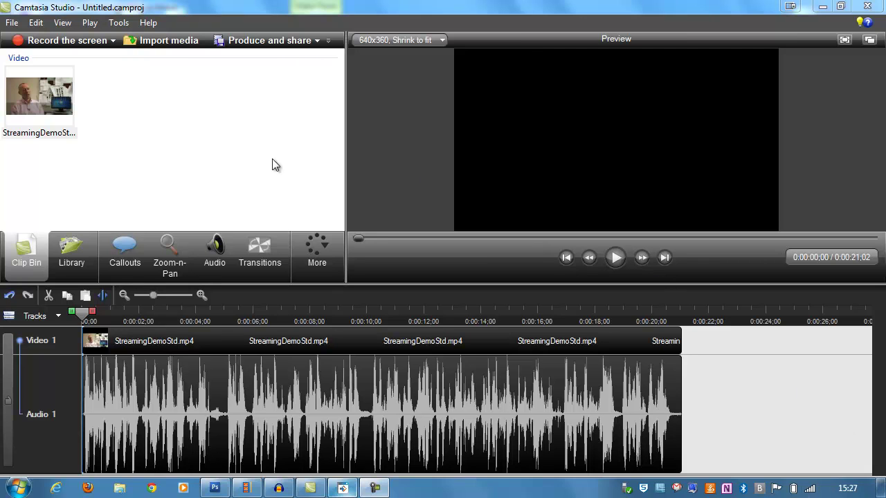
Step: Play the StreamingDemoStd.mp4 interview in the preview to hear its original audio
{"action": "left_click", "coordinate": [615, 258]}
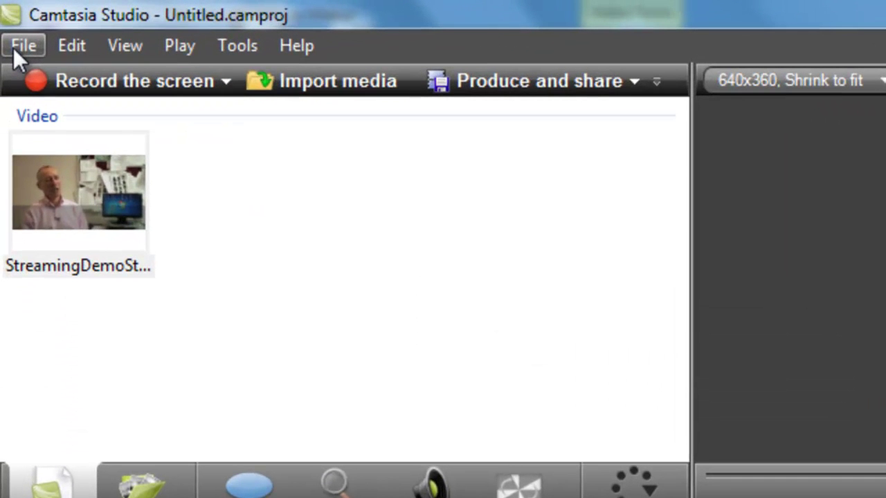
Step: Export the clip's audio to the Desktop as the WAV file onlyonespeker
{"action": "left_click", "coordinate": [13, 47]}
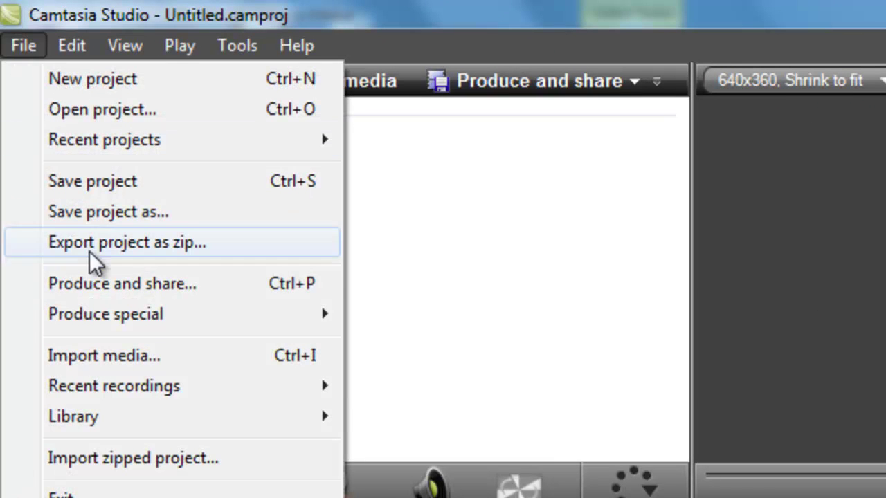
{"action": "mouse_move", "coordinate": [158, 321]}
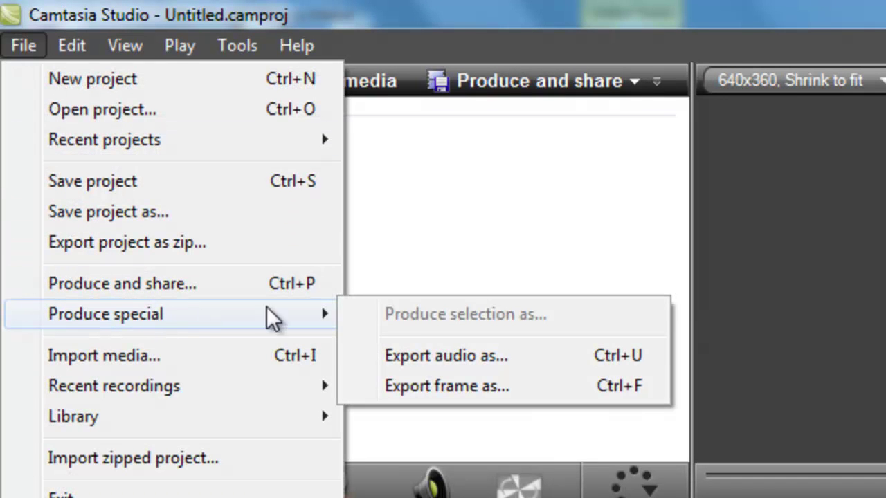
{"action": "left_click", "coordinate": [470, 355]}
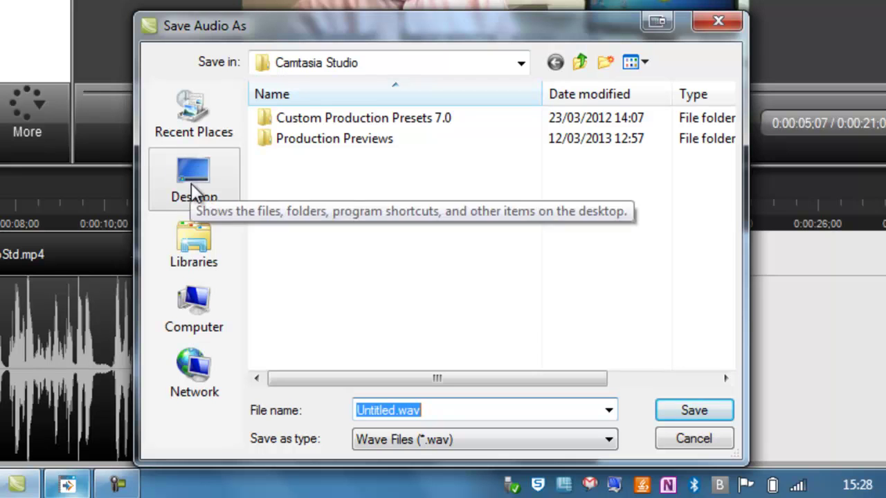
{"action": "left_click", "coordinate": [191, 183]}
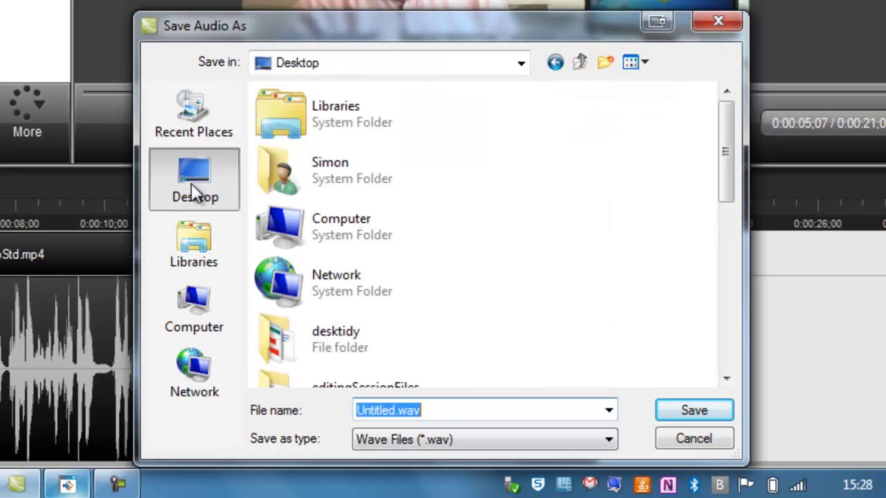
{"action": "type", "text": "onlyone"}
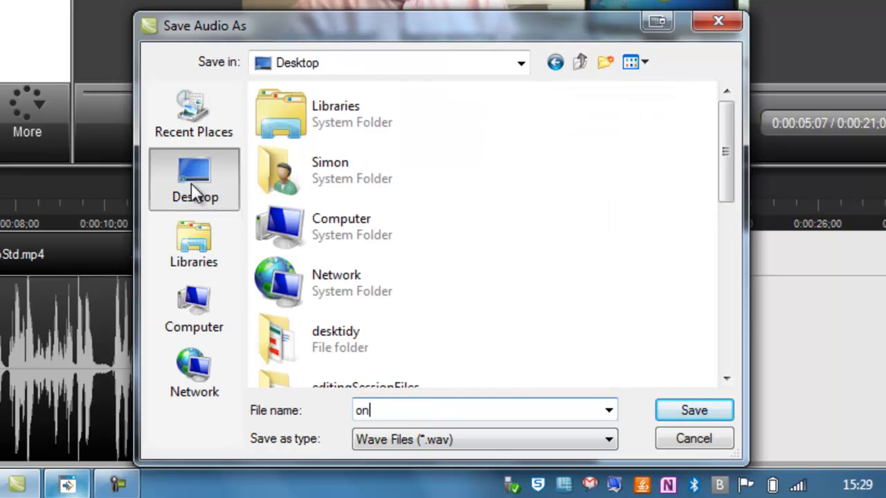
{"action": "type", "text": "speak"}
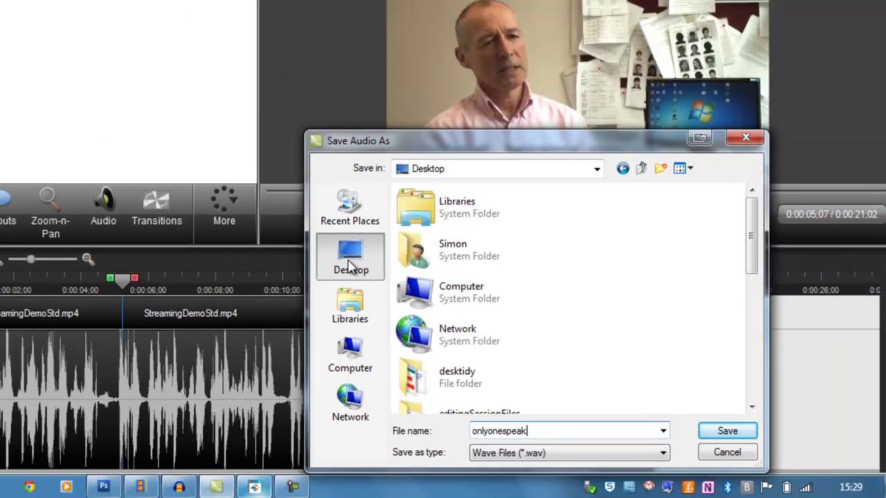
{"action": "key", "text": "BackSpace"}
{"action": "key", "text": "BackSpace"}
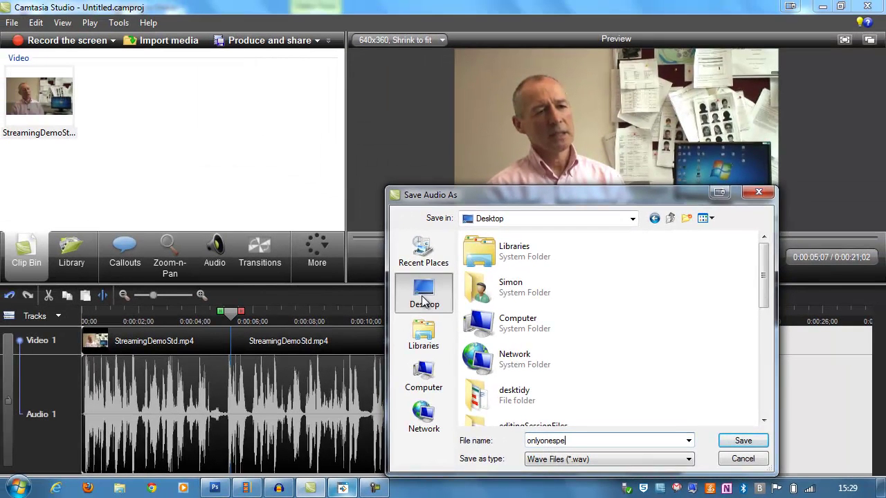
{"action": "type", "text": "ker"}
{"action": "key", "text": "Return"}
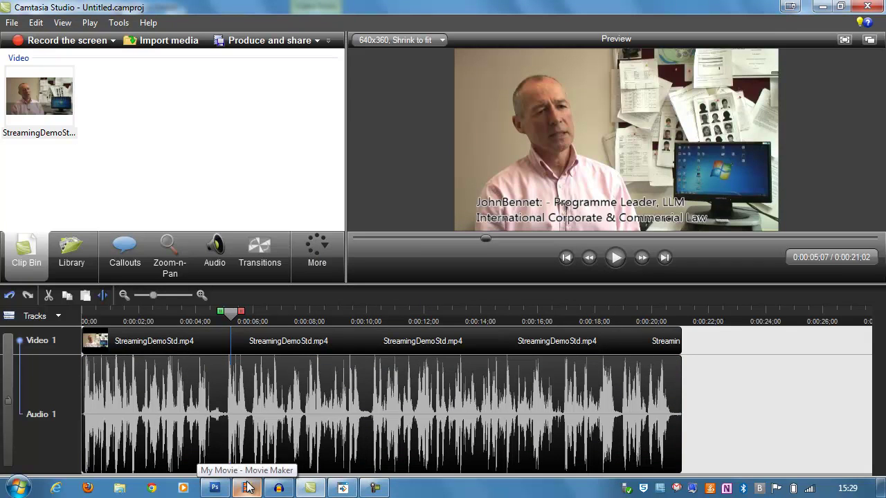
Step: In Movie Maker, save the movie as audio only to onlyonespeaker.m4a and close the notice
{"action": "left_click", "coordinate": [247, 487]}
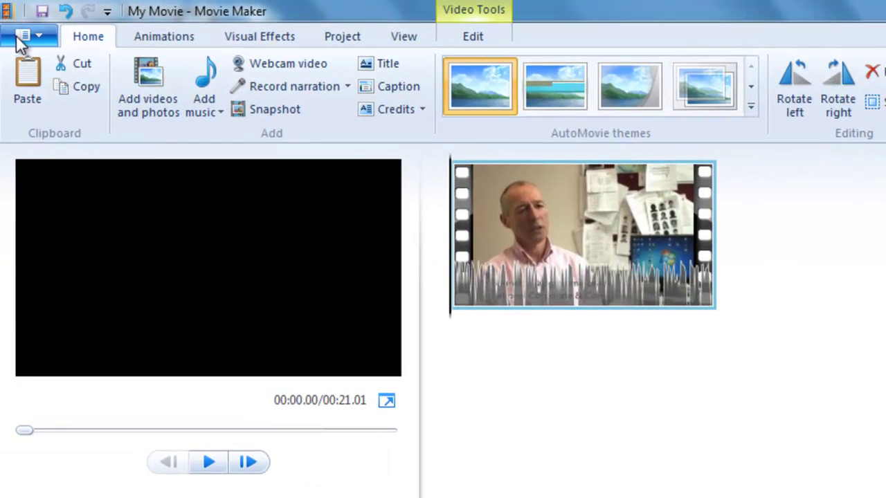
{"action": "left_click", "coordinate": [21, 41]}
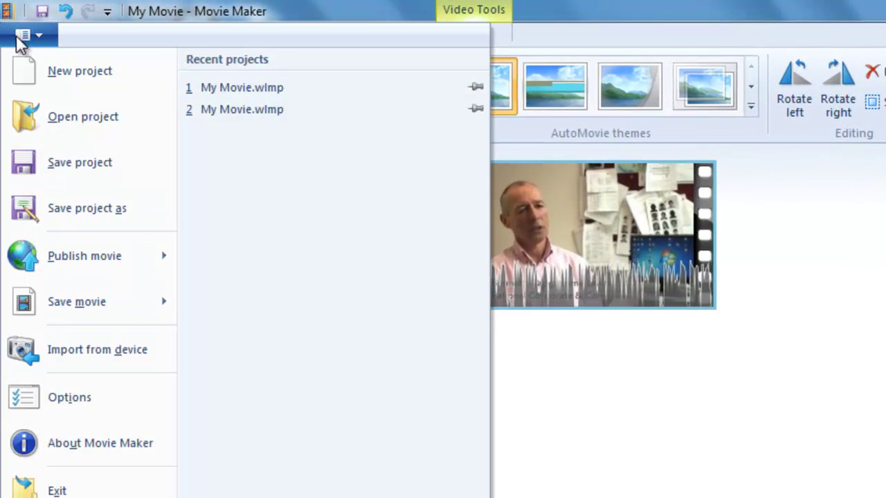
{"action": "mouse_move", "coordinate": [128, 306]}
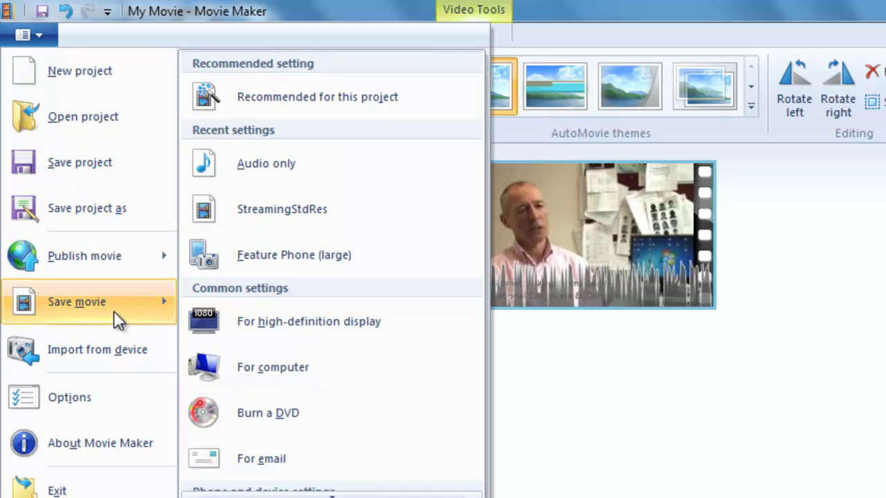
{"action": "scroll", "coordinate": [305, 460], "scroll_direction": "down", "scroll_amount": 5}
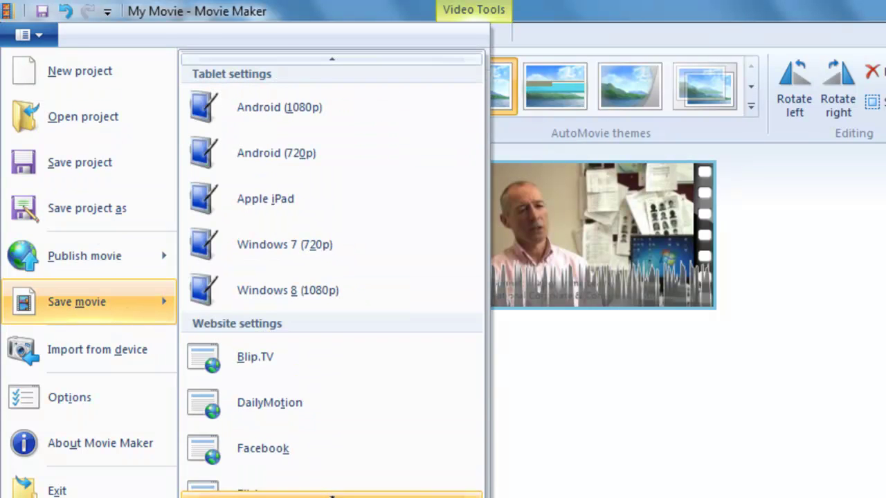
{"action": "scroll", "coordinate": [326, 483], "scroll_direction": "down", "scroll_amount": 3}
{"action": "left_click", "coordinate": [326, 356]}
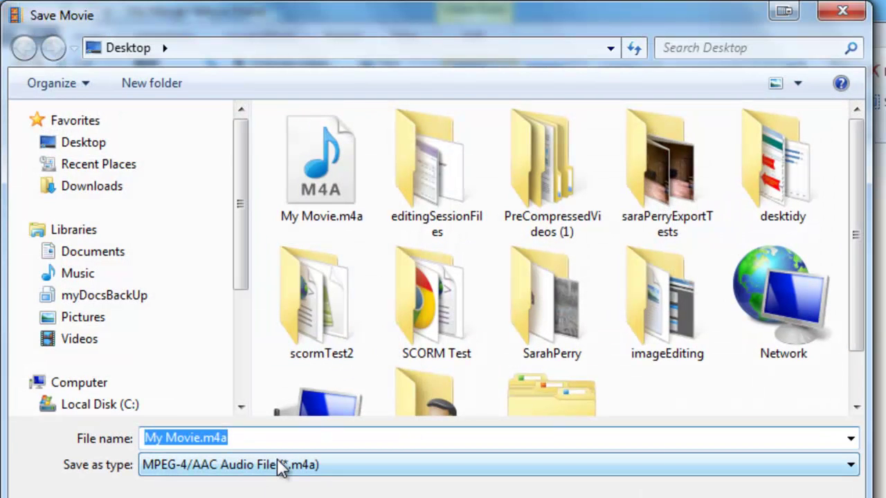
{"action": "type", "text": "onlyonesp"}
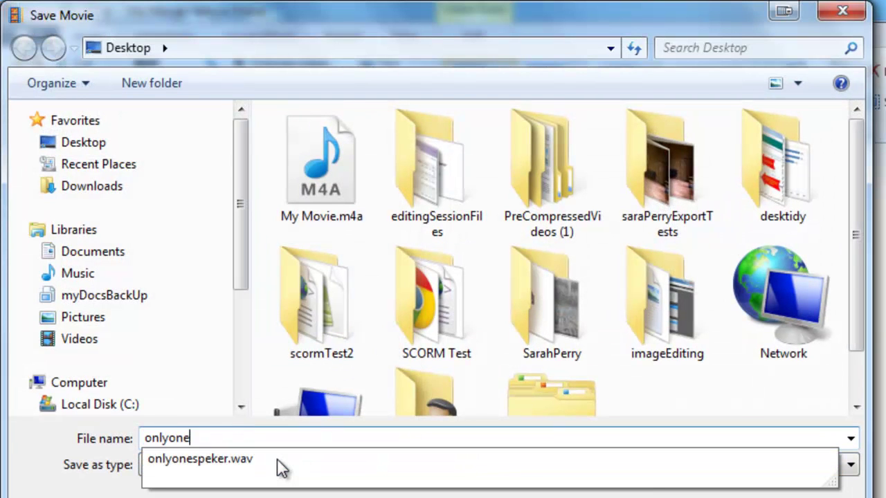
{"action": "type", "text": "eaker"}
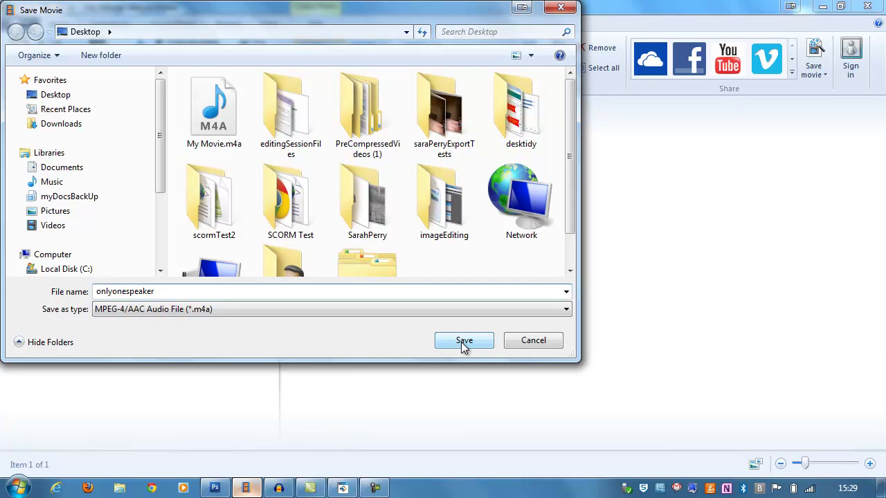
{"action": "left_click", "coordinate": [461, 342]}
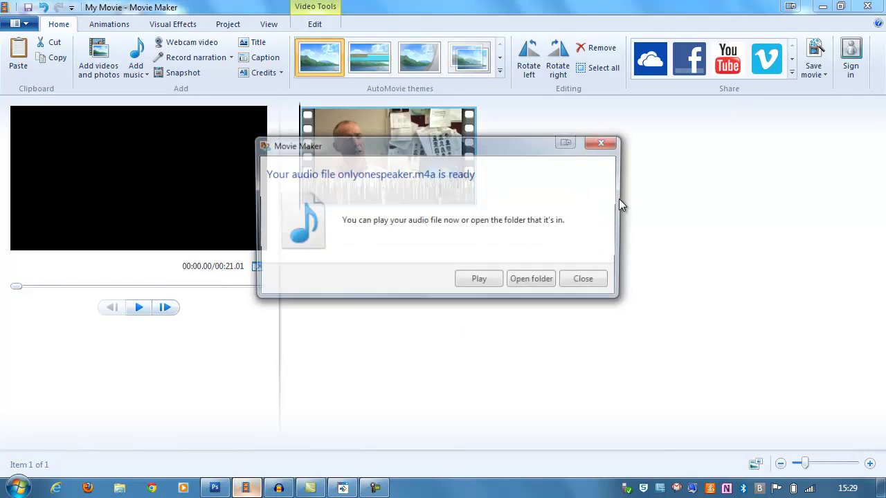
{"action": "left_click", "coordinate": [580, 281]}
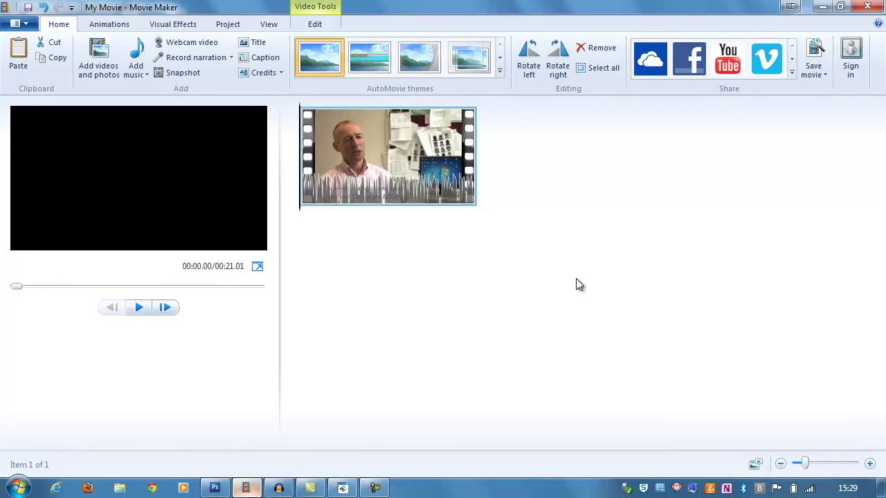
Step: Maximize Audacity and import onlyonespeker.wav from the Desktop
{"action": "left_click", "coordinate": [280, 489]}
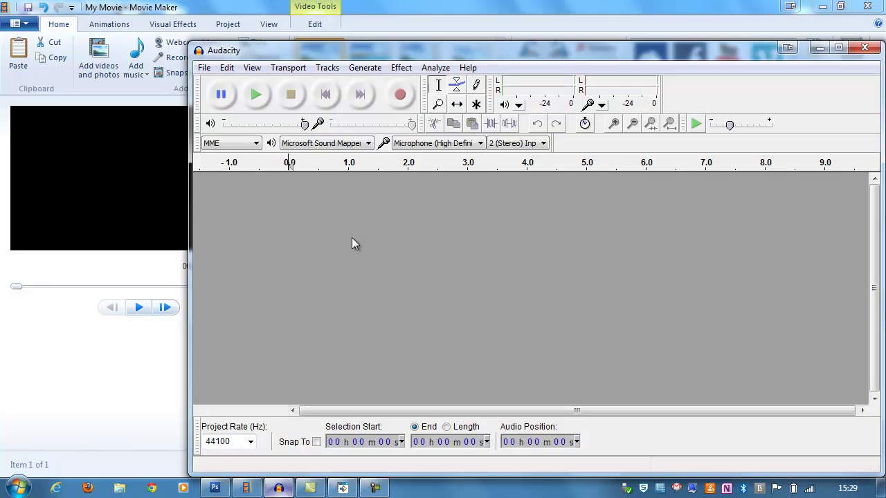
{"action": "double_click", "coordinate": [469, 49]}
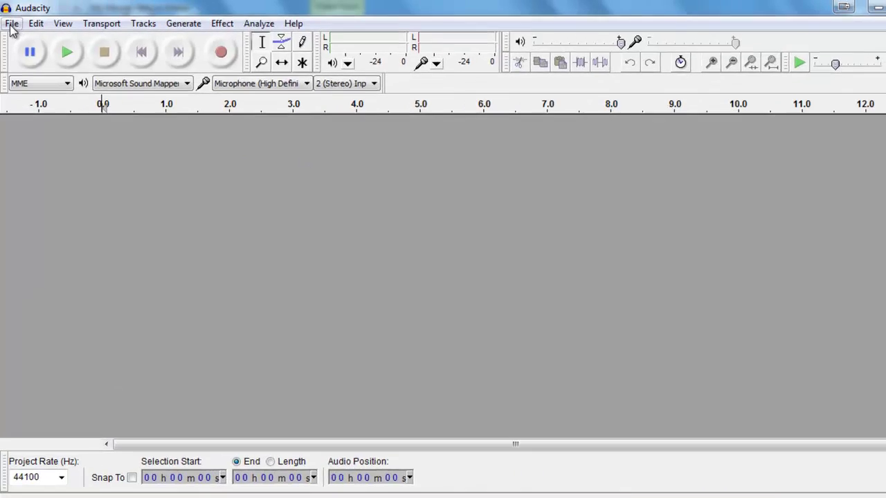
{"action": "left_click", "coordinate": [11, 25]}
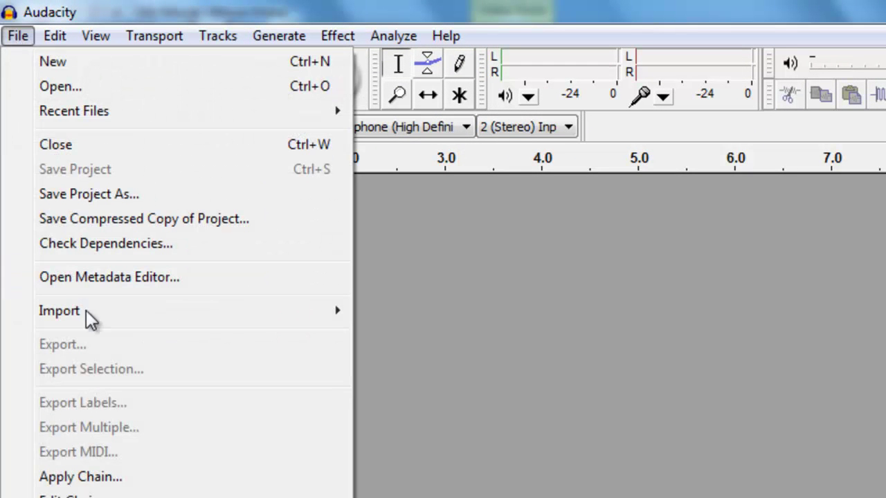
{"action": "mouse_move", "coordinate": [200, 313]}
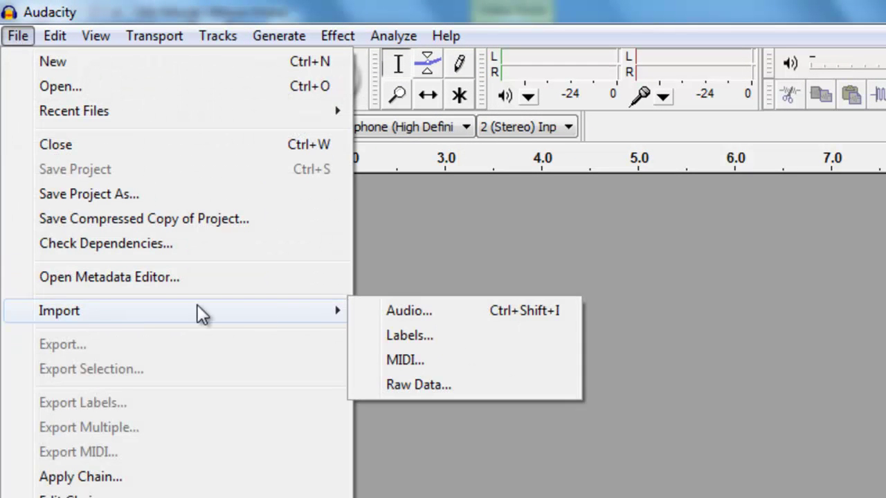
{"action": "left_click", "coordinate": [378, 313]}
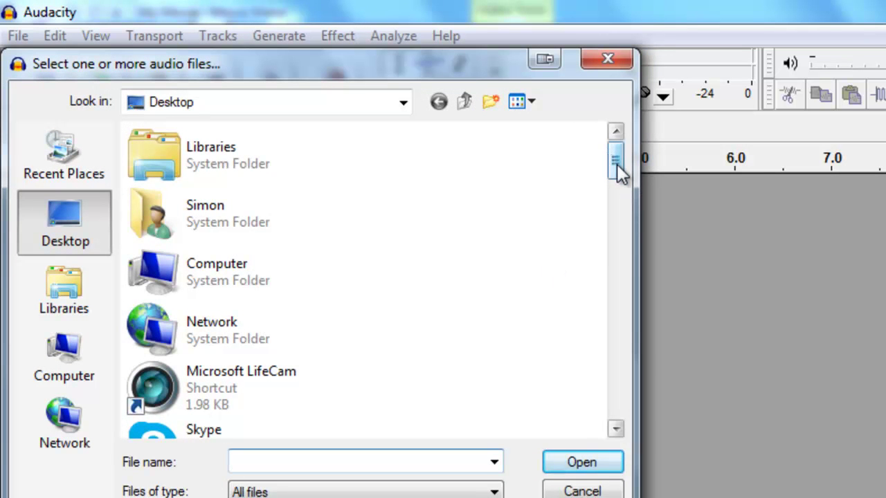
{"action": "left_click_drag", "start_coordinate": [618, 170], "coordinate": [613, 352]}
{"action": "left_click", "coordinate": [267, 333]}
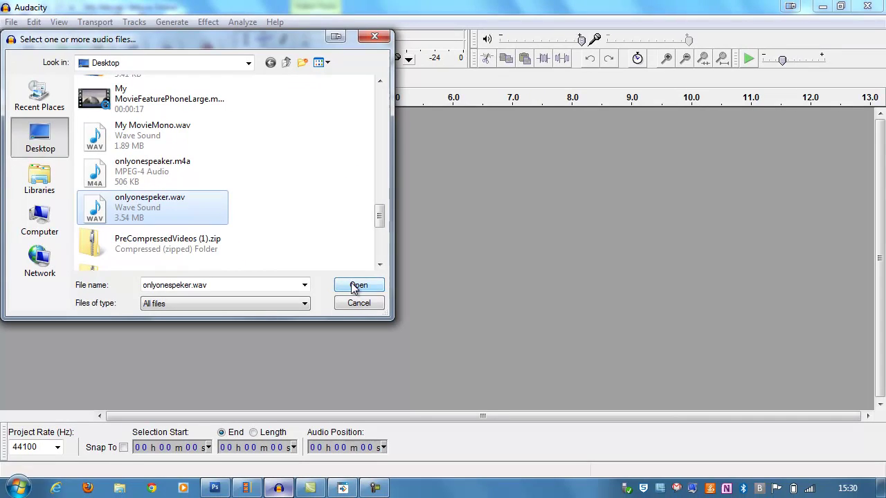
{"action": "left_click", "coordinate": [356, 286]}
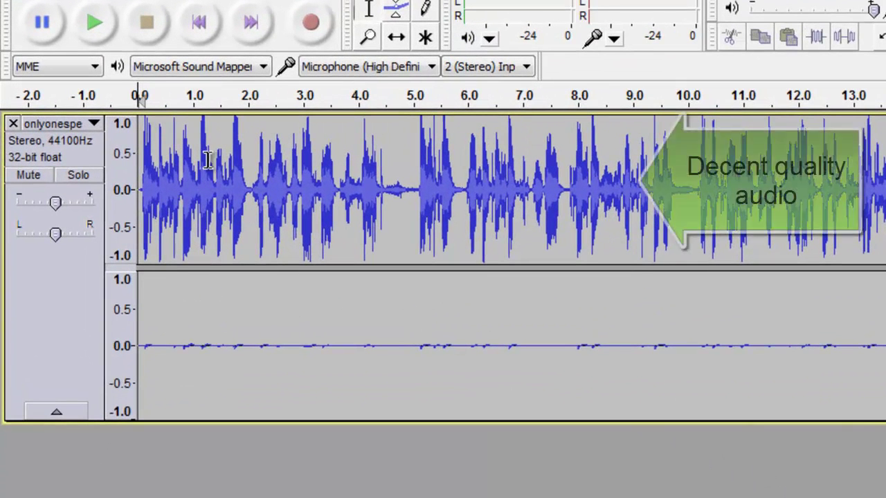
Step: Split the stereo onlyonespeker track into two mono tracks with Split Stereo to Mono
{"action": "left_click_drag", "start_coordinate": [208, 158], "coordinate": [352, 122]}
{"action": "left_click", "coordinate": [296, 339]}
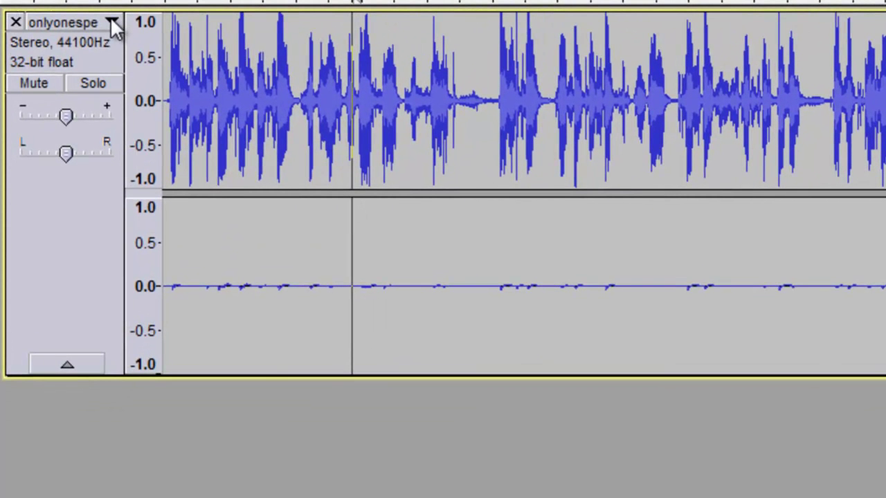
{"action": "left_click", "coordinate": [111, 24]}
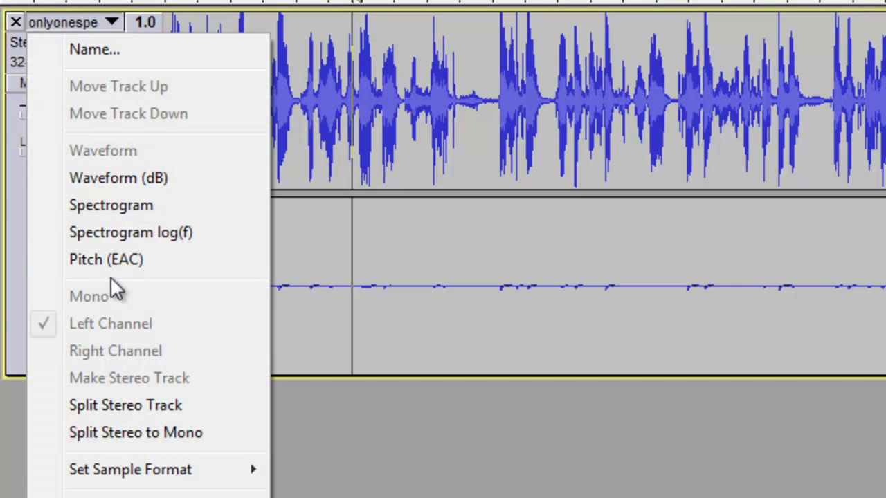
{"action": "left_click", "coordinate": [137, 433]}
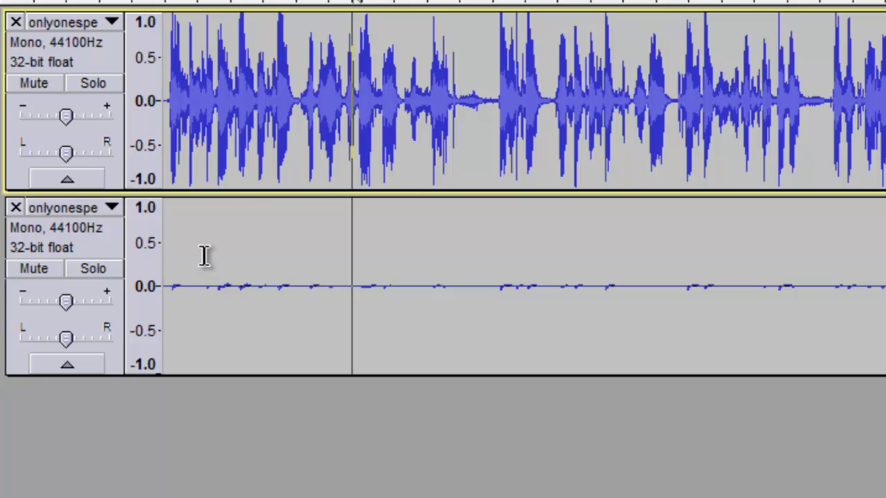
Step: Mute the upper speech track and play the lower track to hear it
{"action": "left_click", "coordinate": [46, 83]}
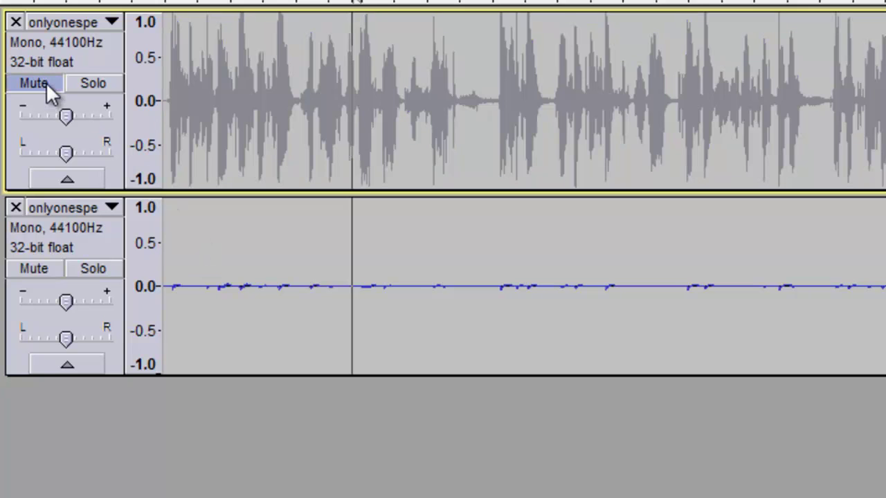
{"action": "left_click", "coordinate": [194, 266]}
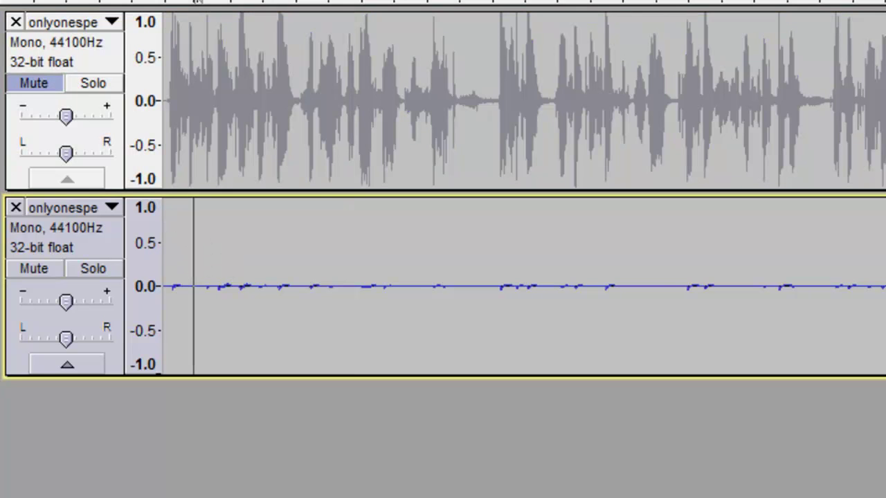
{"action": "key", "text": "space"}
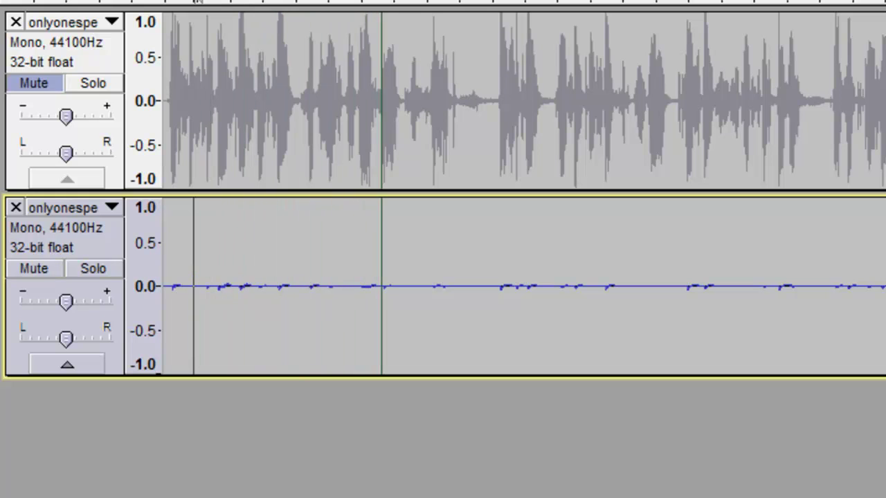
{"action": "key", "text": "space"}
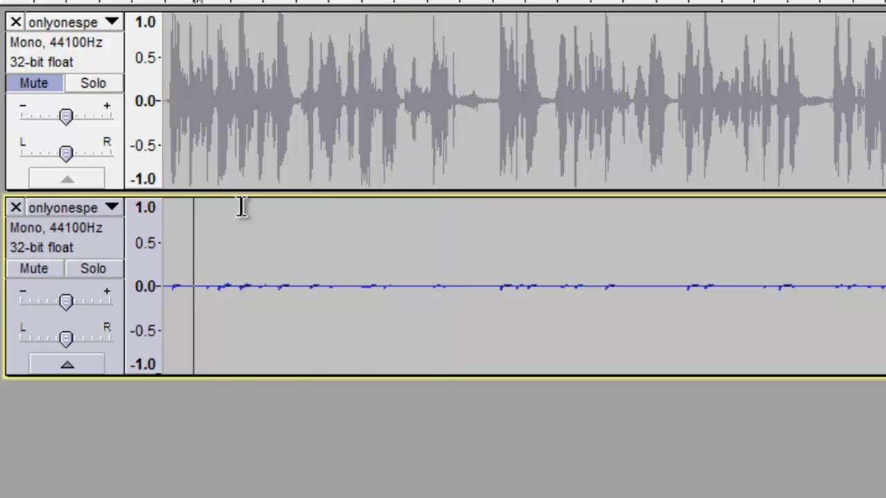
Step: Mute the lower track, unmute the upper one, and play the speech track
{"action": "left_click", "coordinate": [38, 273]}
{"action": "left_click", "coordinate": [25, 86]}
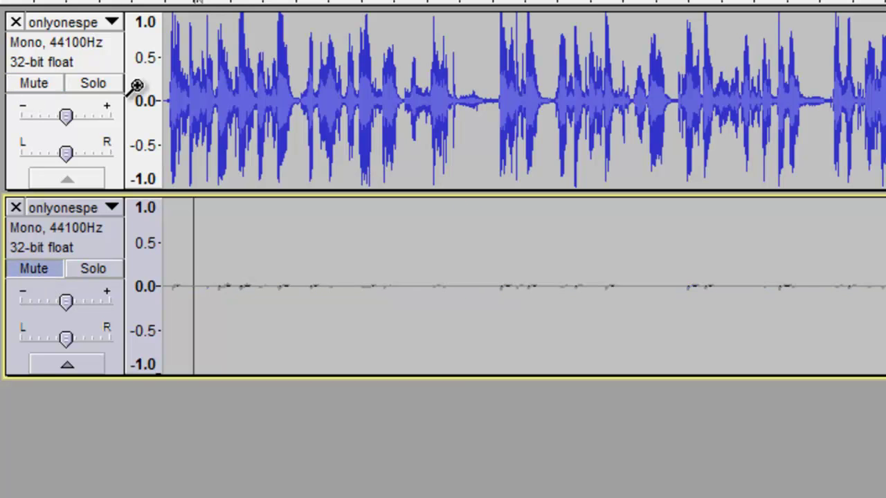
{"action": "left_click", "coordinate": [216, 87]}
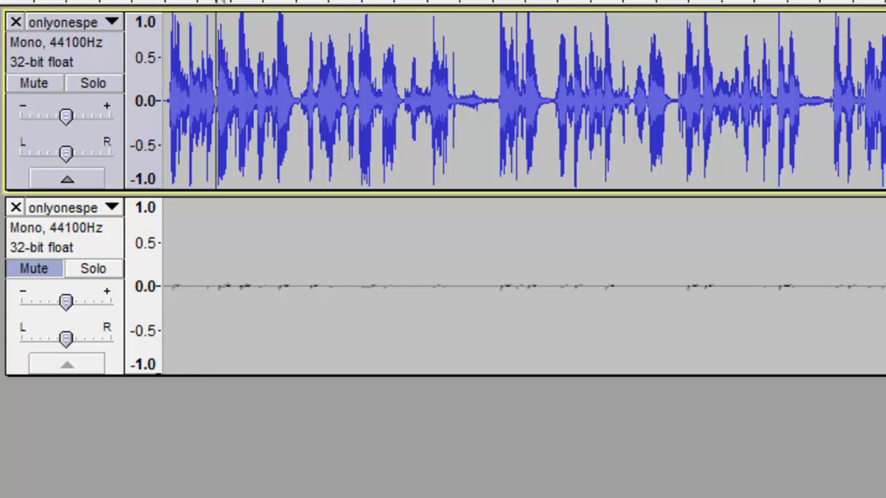
{"action": "key", "text": "space"}
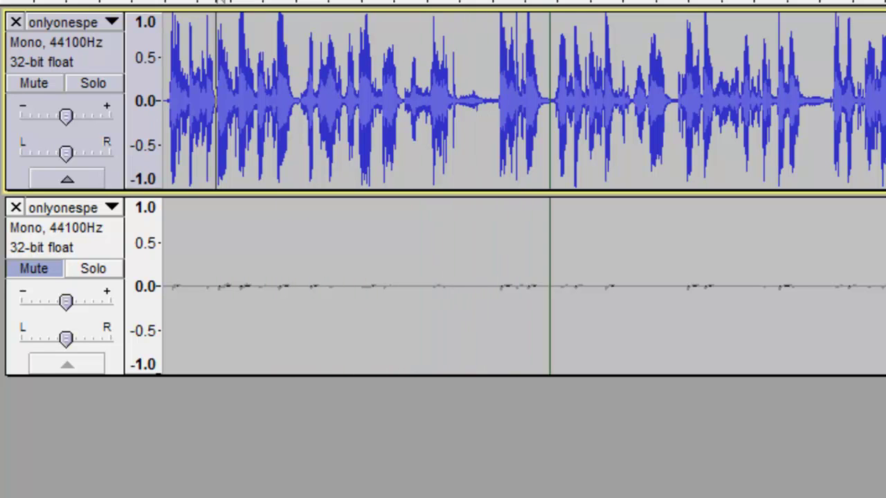
{"action": "key", "text": "space"}
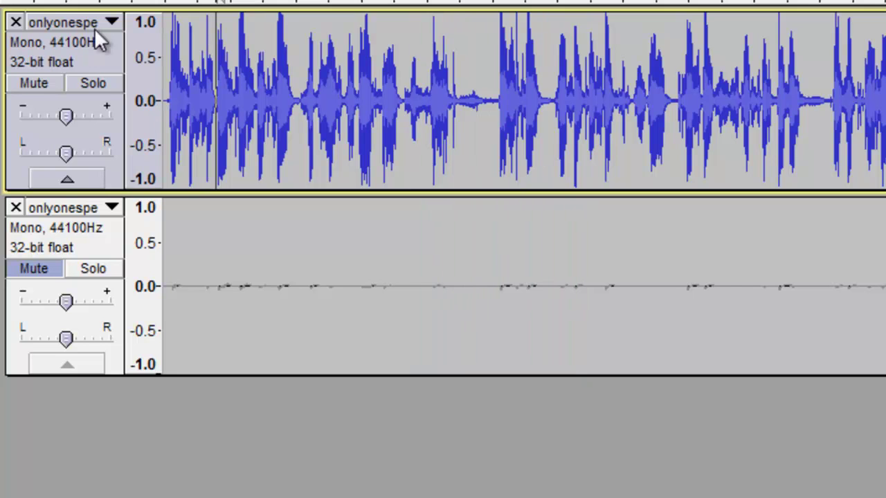
Step: Delete the silent lower track and export the speech as onlyonespekerMono WAV to the Desktop
{"action": "left_click", "coordinate": [16, 210]}
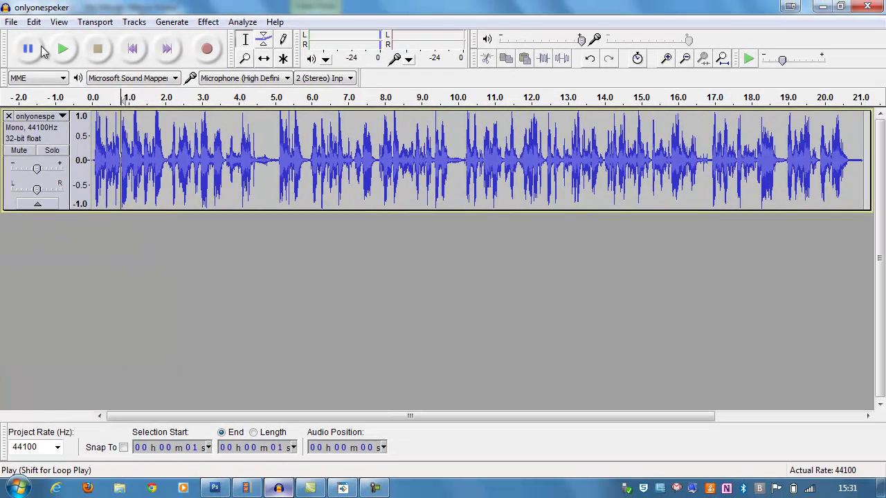
{"action": "left_click", "coordinate": [12, 22]}
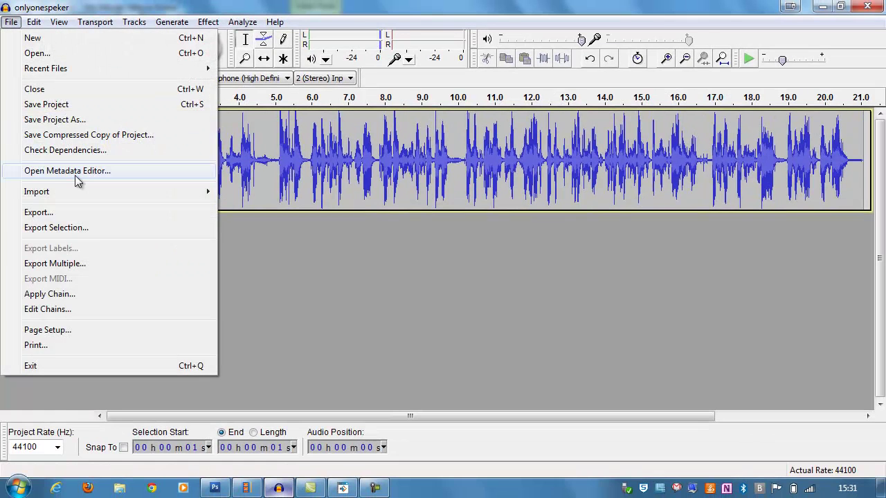
{"action": "left_click", "coordinate": [73, 212]}
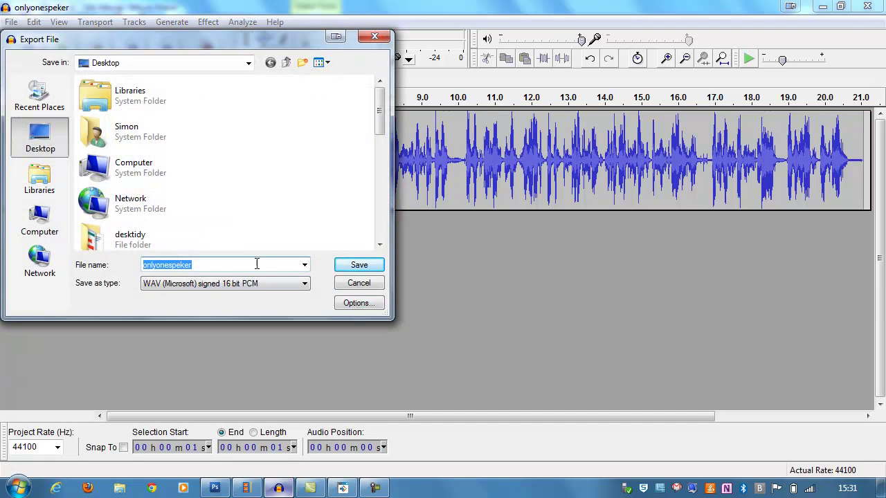
{"action": "left_click", "coordinate": [256, 263]}
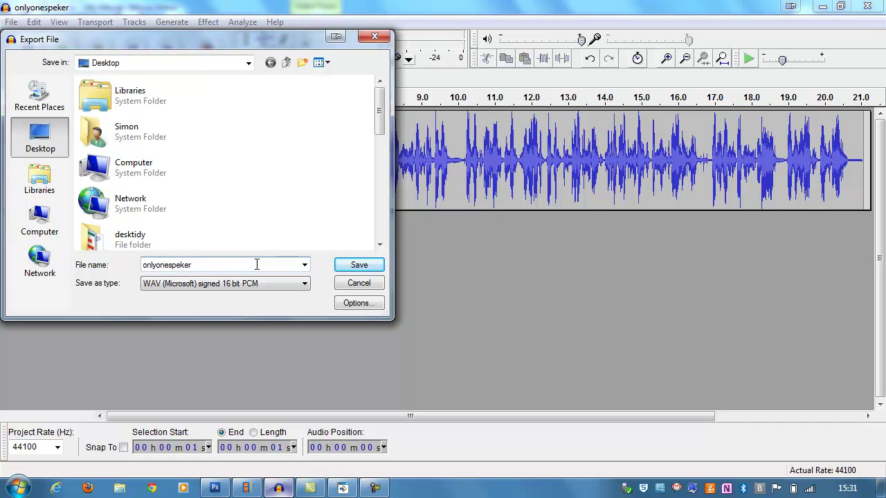
{"action": "type", "text": "Mono"}
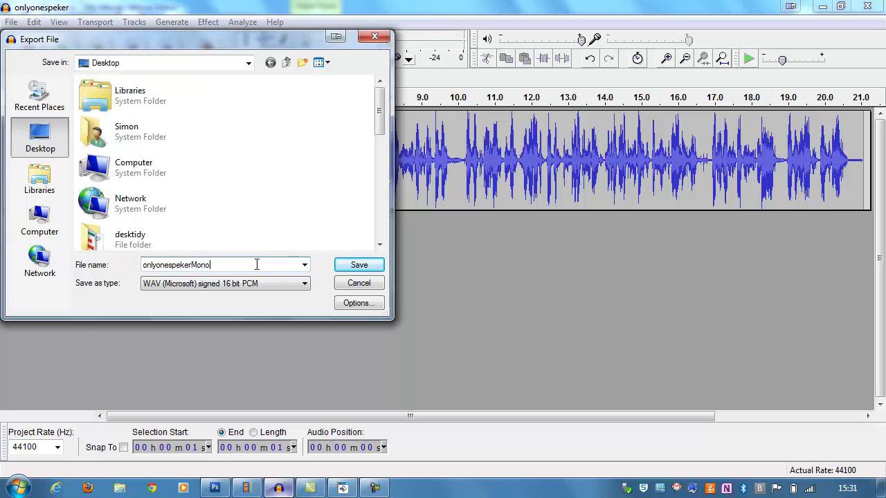
{"action": "left_click", "coordinate": [359, 266]}
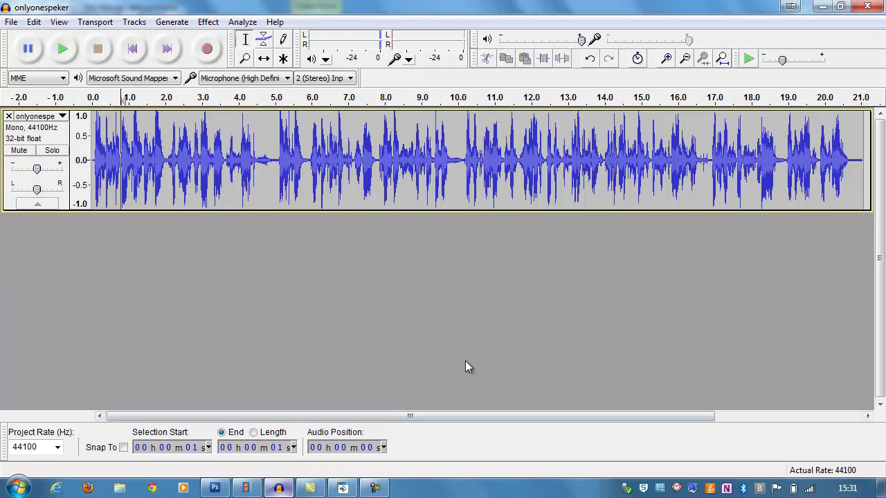
Step: Remove the track, attempt to import onlyonespeaker.m4a, and dismiss the missing FFmpeg warning
{"action": "left_click", "coordinate": [8, 116]}
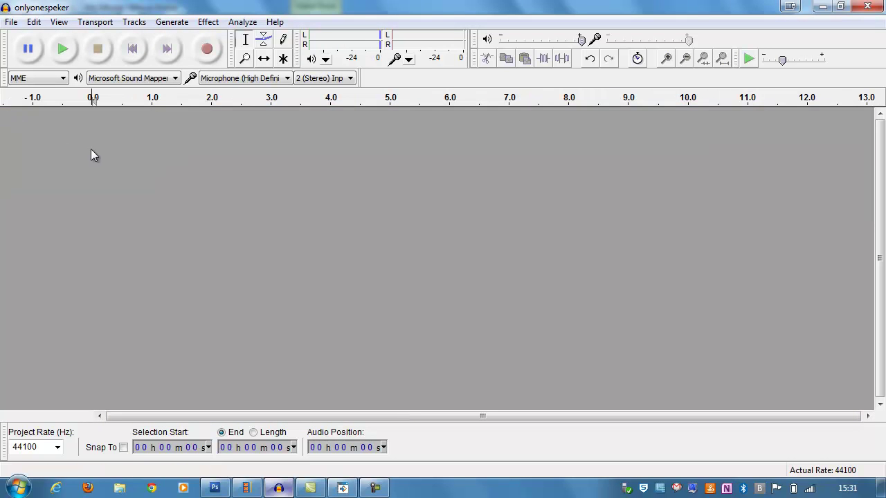
{"action": "left_click", "coordinate": [12, 21]}
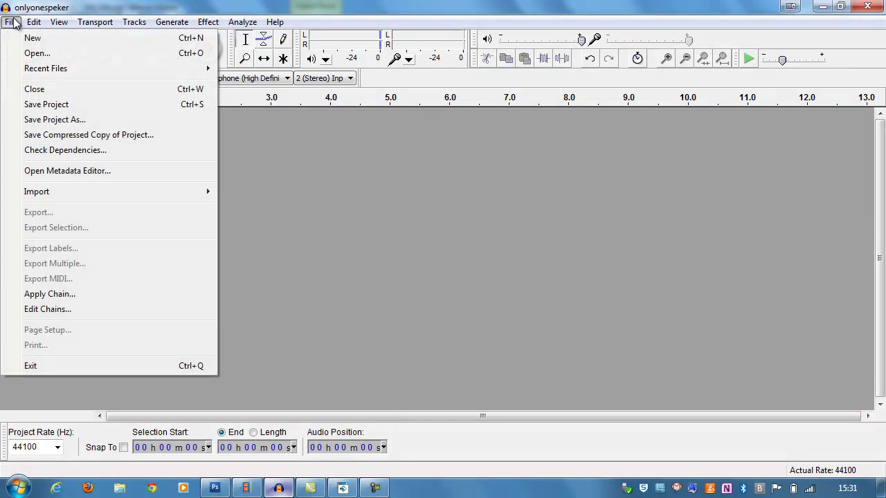
{"action": "mouse_move", "coordinate": [78, 192]}
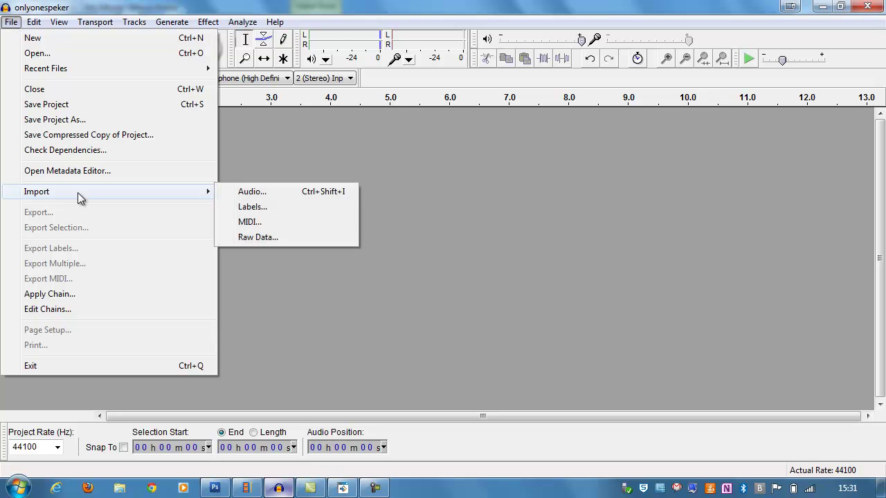
{"action": "left_click", "coordinate": [259, 193]}
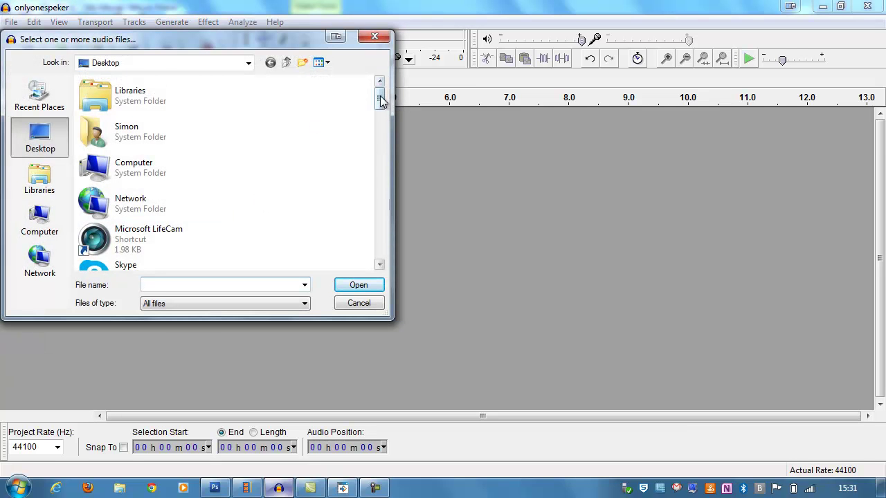
{"action": "type", "text": "onl"}
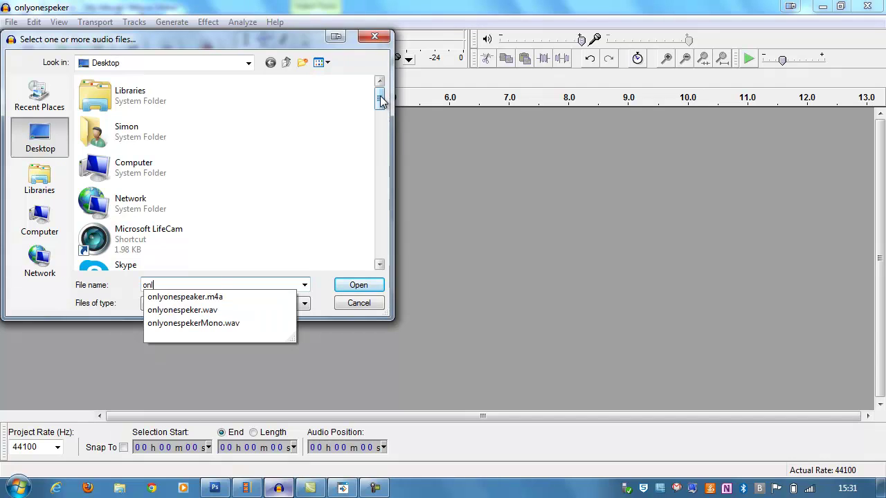
{"action": "left_click", "coordinate": [222, 298]}
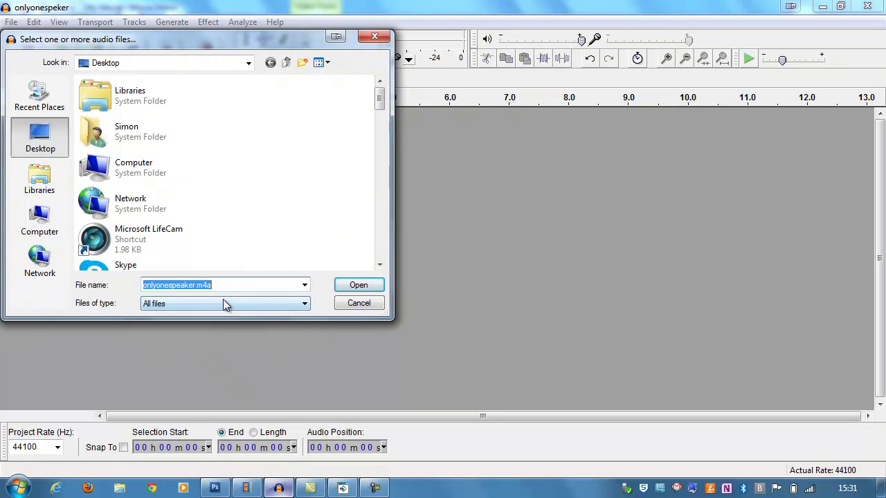
{"action": "left_click", "coordinate": [357, 287]}
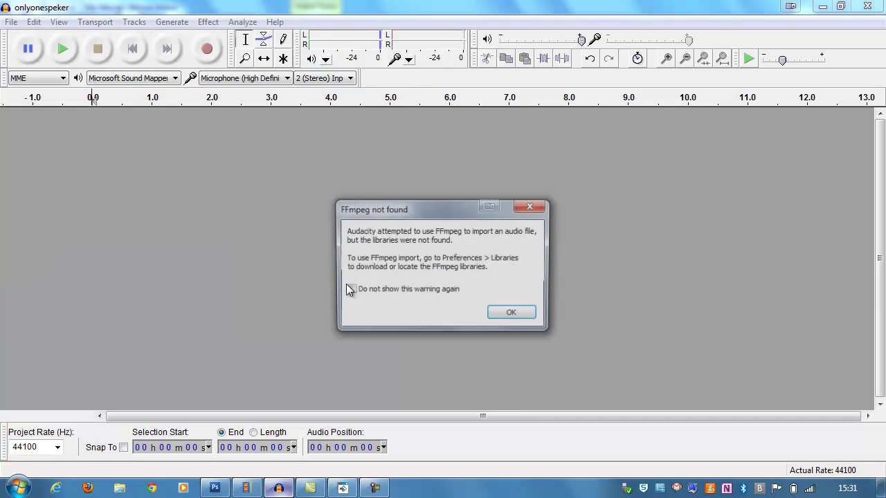
{"action": "left_click", "coordinate": [521, 321]}
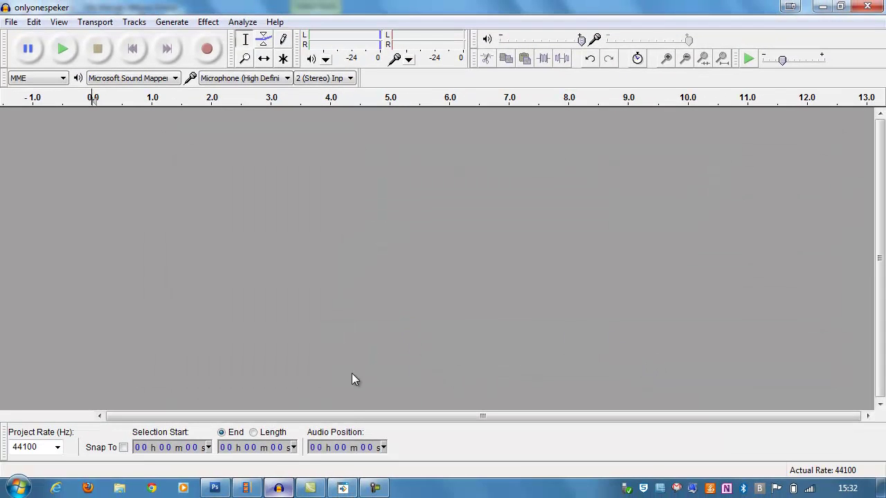
{"action": "left_click", "coordinate": [344, 488]}
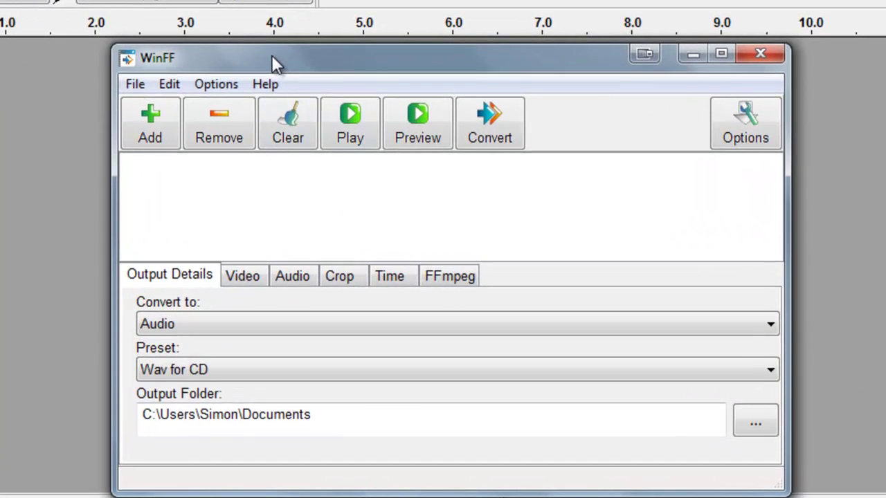
{"action": "left_click_drag", "start_coordinate": [271, 54], "coordinate": [222, 20]}
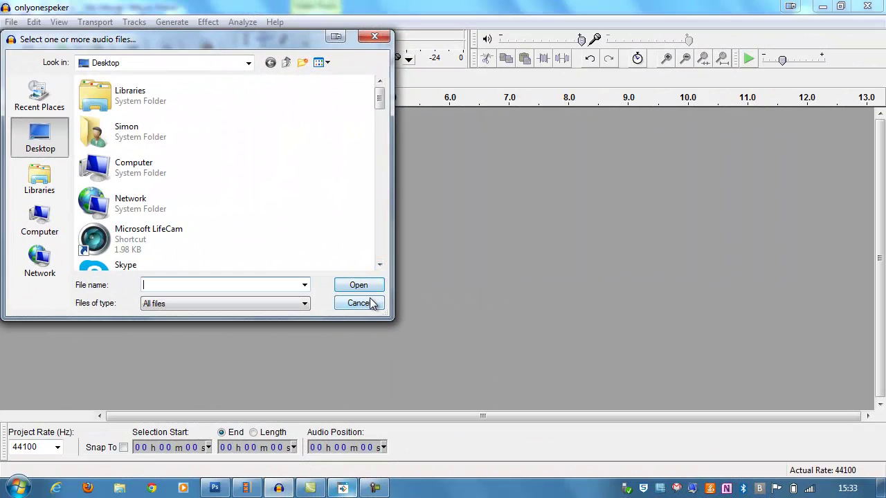
{"action": "left_click", "coordinate": [369, 302]}
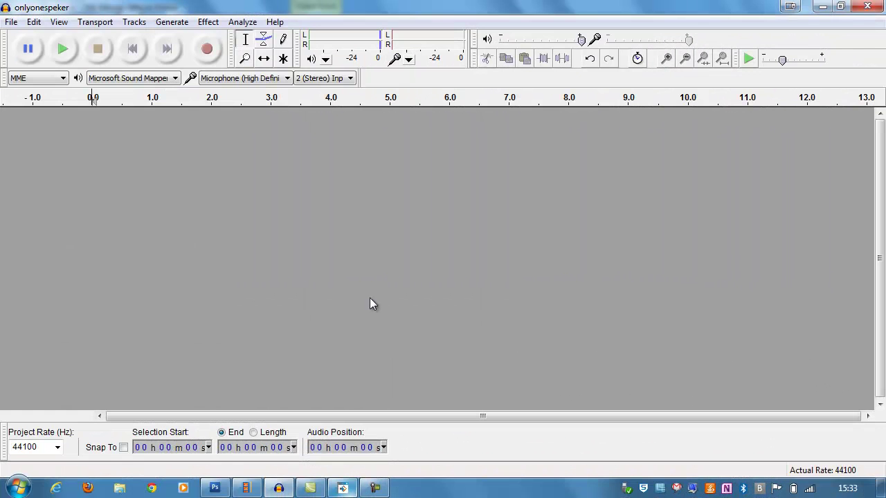
Step: Import onlyonespekerMono.wav into the Camtasia clip bin
{"action": "left_click", "coordinate": [311, 488]}
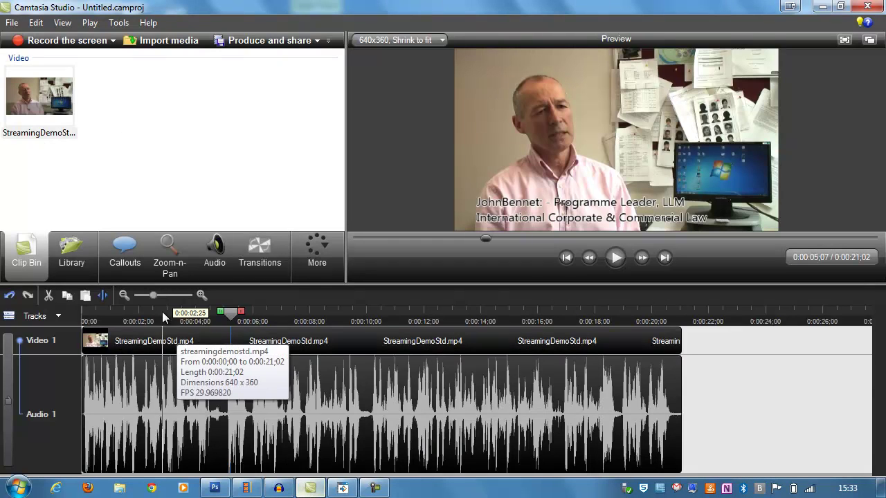
{"action": "left_click", "coordinate": [136, 36]}
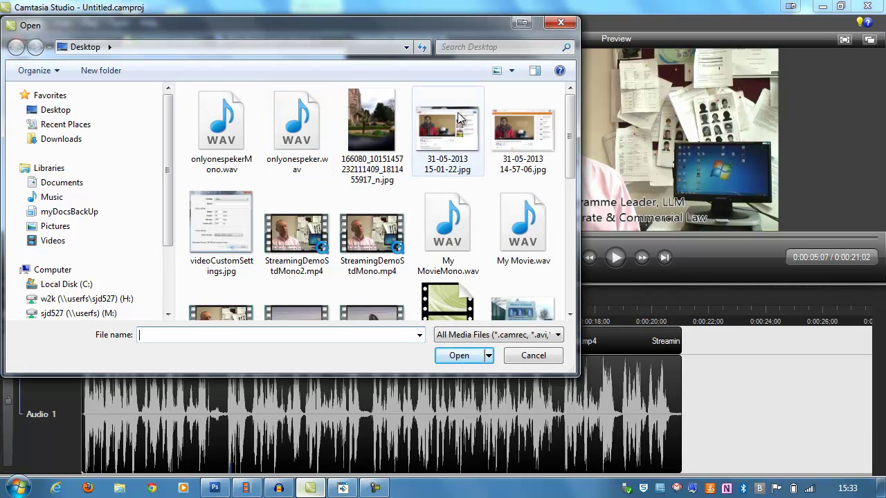
{"action": "left_click", "coordinate": [231, 128]}
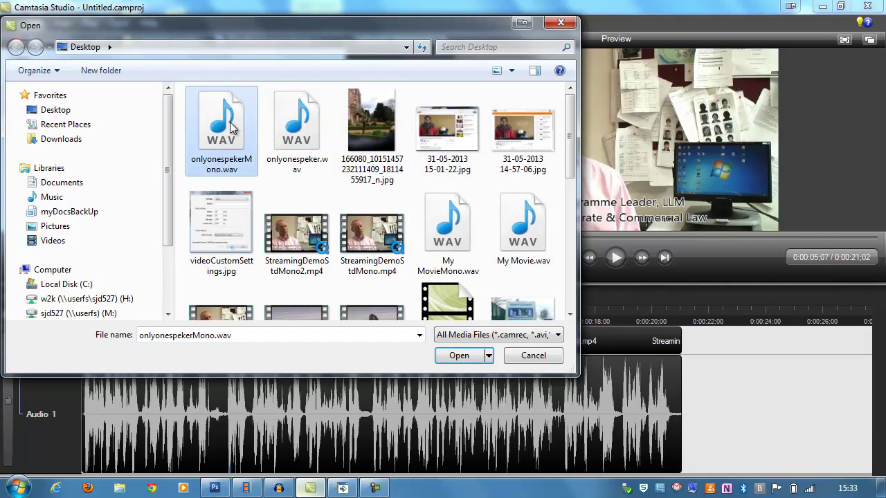
{"action": "left_click", "coordinate": [462, 357]}
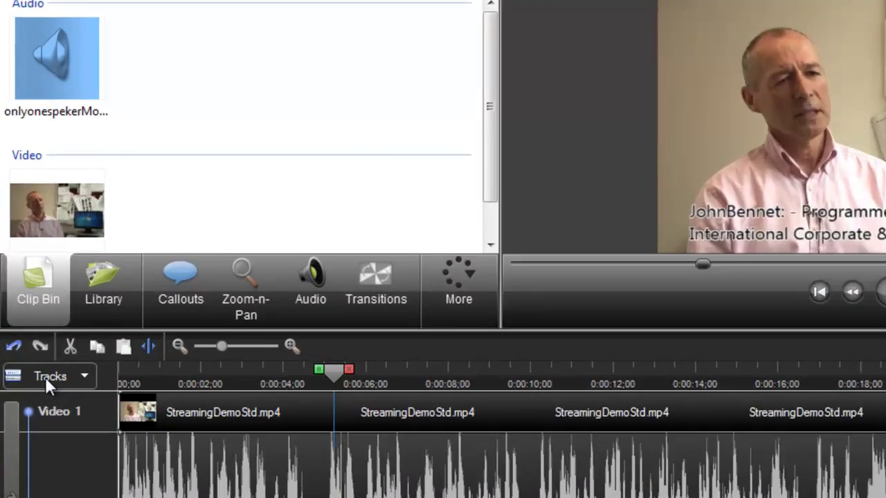
{"action": "left_click", "coordinate": [35, 315]}
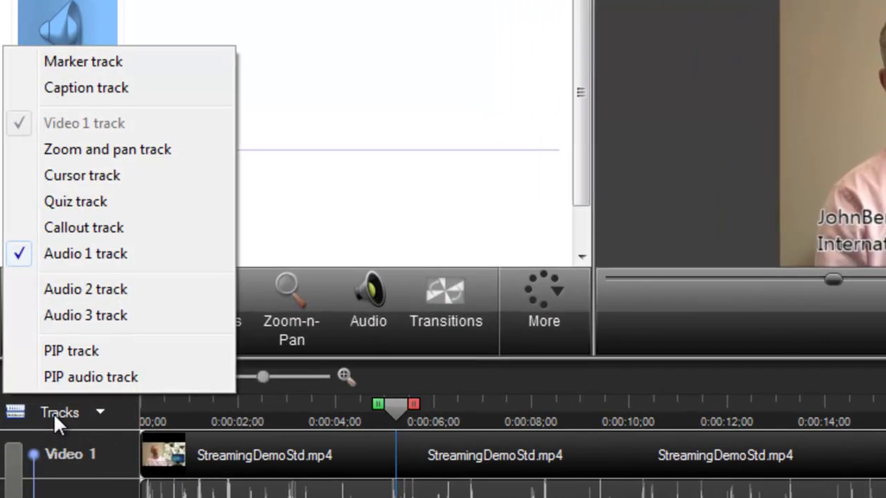
Step: Add an Audio 2 track and place onlyonespekerMono.wav on it starting at 0:00:00;00
{"action": "left_click", "coordinate": [104, 291]}
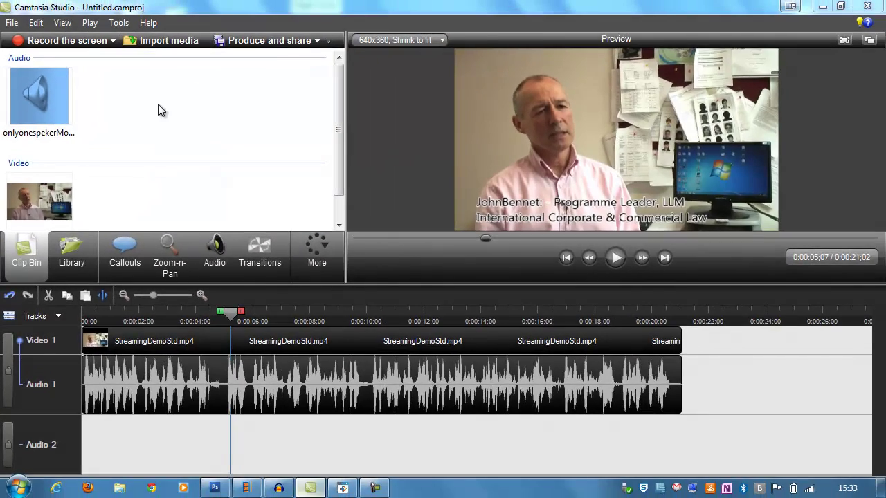
{"action": "left_click_drag", "start_coordinate": [41, 94], "coordinate": [119, 438]}
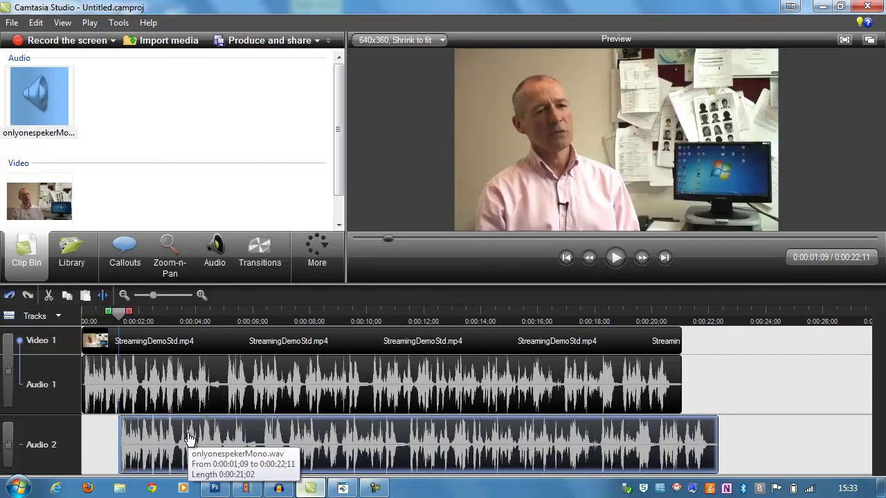
{"action": "left_click_drag", "start_coordinate": [188, 437], "coordinate": [156, 438]}
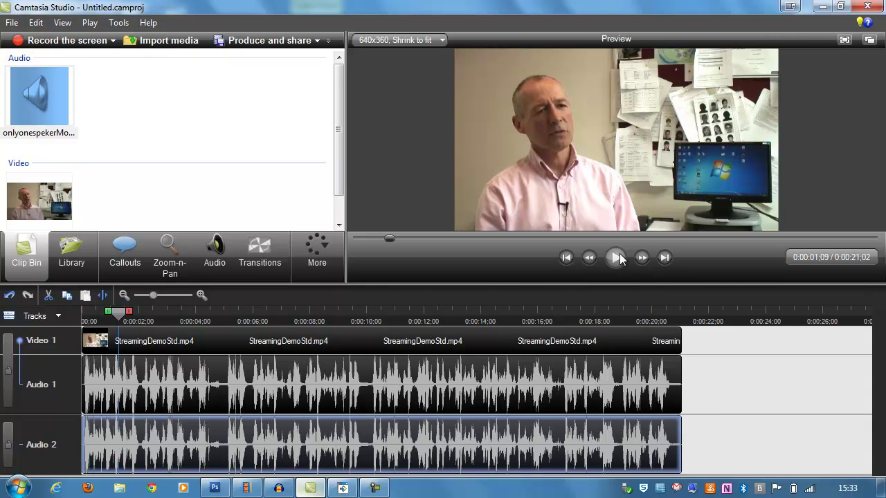
{"action": "left_click", "coordinate": [615, 258]}
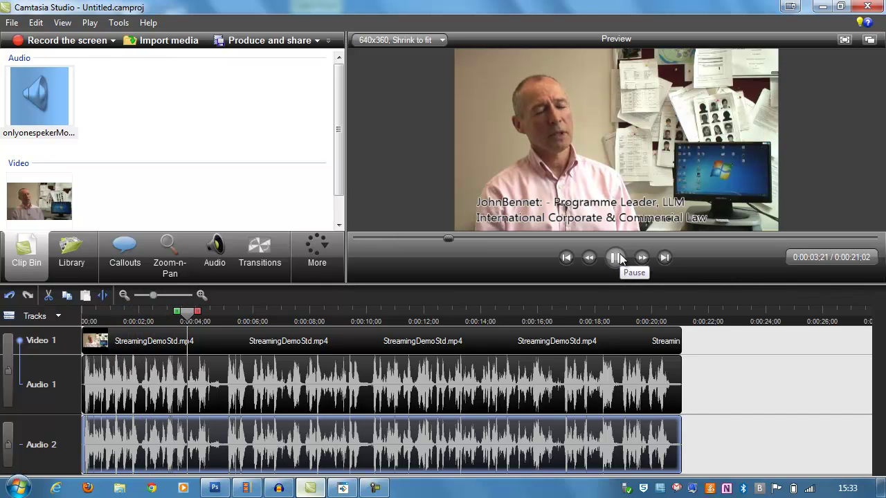
{"action": "left_click", "coordinate": [620, 258]}
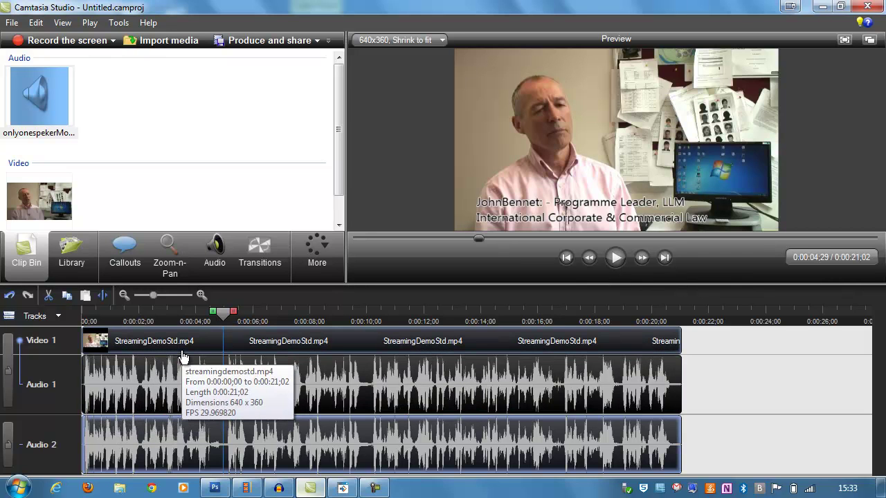
{"action": "left_click", "coordinate": [147, 392]}
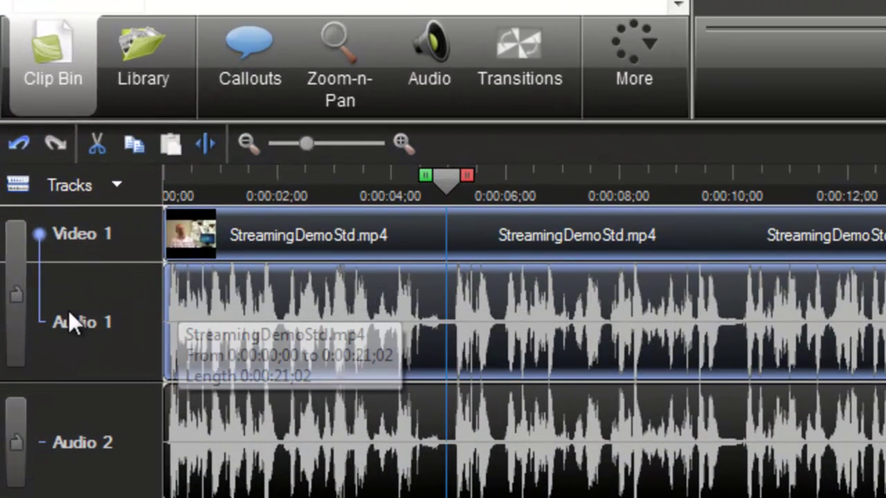
Step: Lock Audio 2, silence Audio 1's original soundtrack, then preview so only onlyonespekerMono.wav plays
{"action": "left_click", "coordinate": [19, 443]}
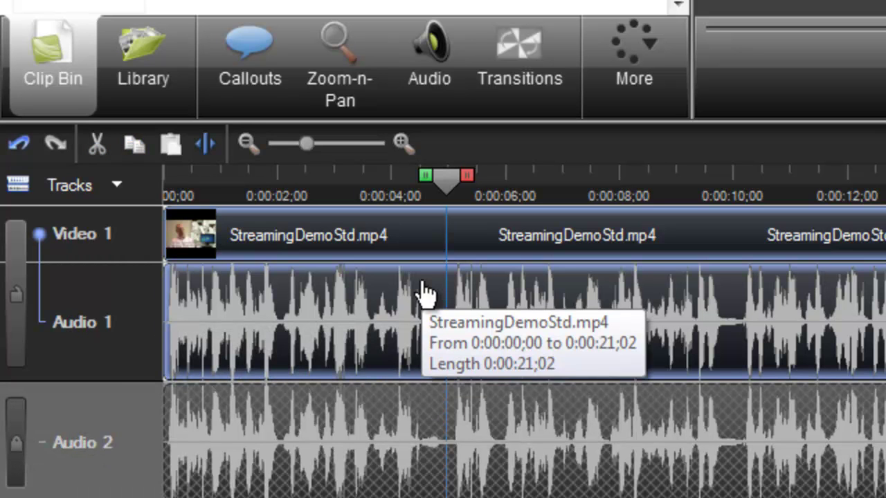
{"action": "left_click", "coordinate": [420, 66]}
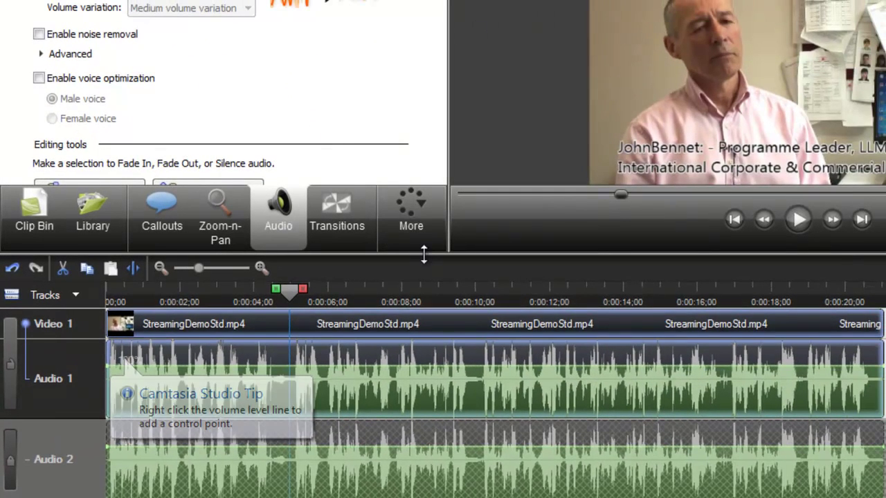
{"action": "left_click_drag", "start_coordinate": [424, 255], "coordinate": [423, 312]}
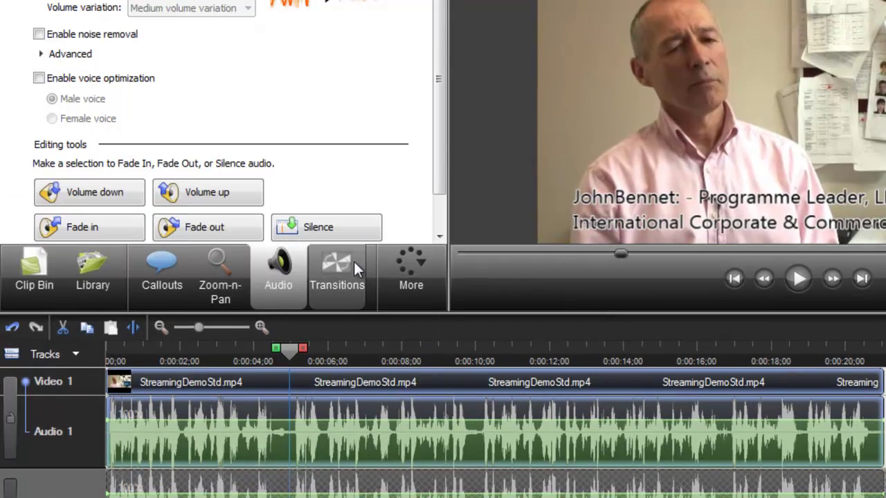
{"action": "left_click", "coordinate": [343, 224]}
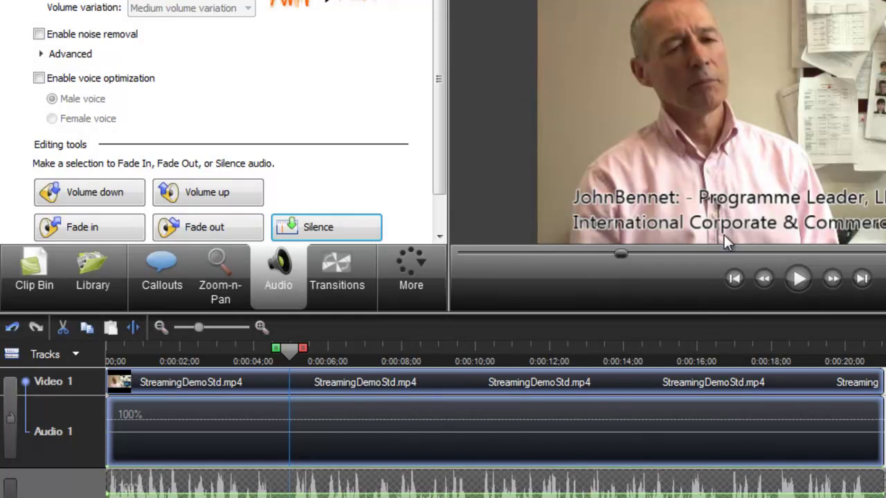
{"action": "left_click", "coordinate": [793, 283]}
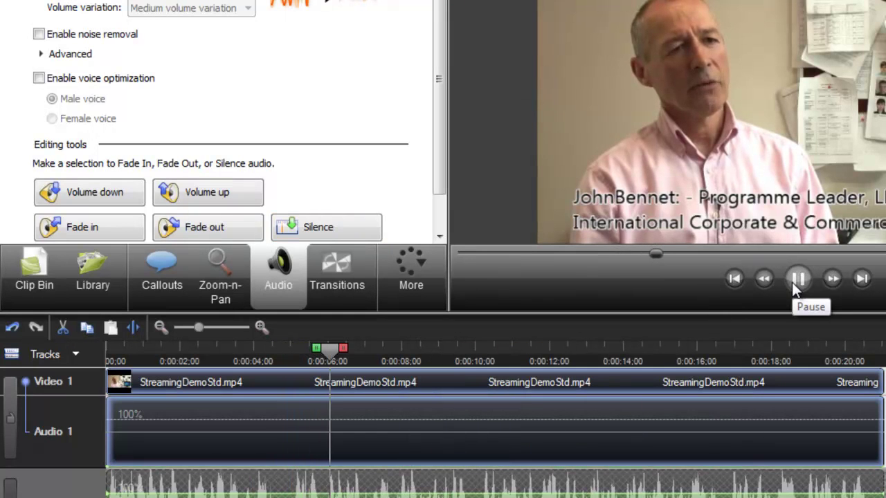
{"action": "left_click", "coordinate": [792, 283]}
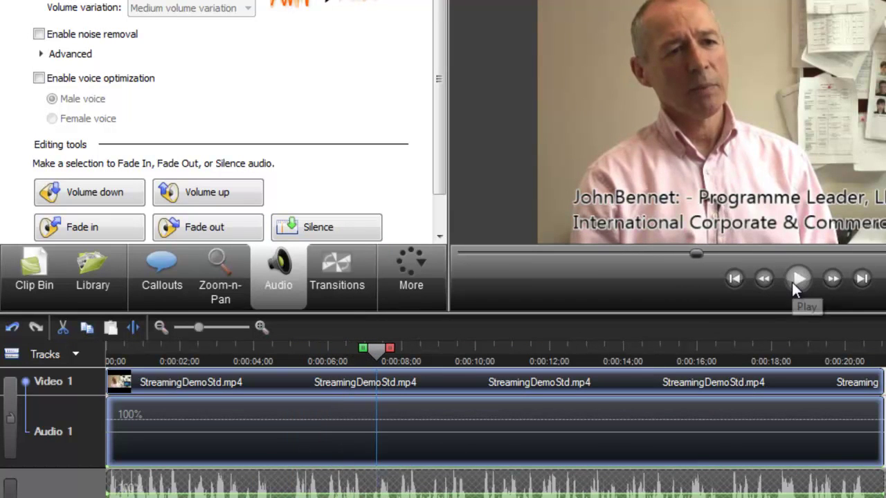